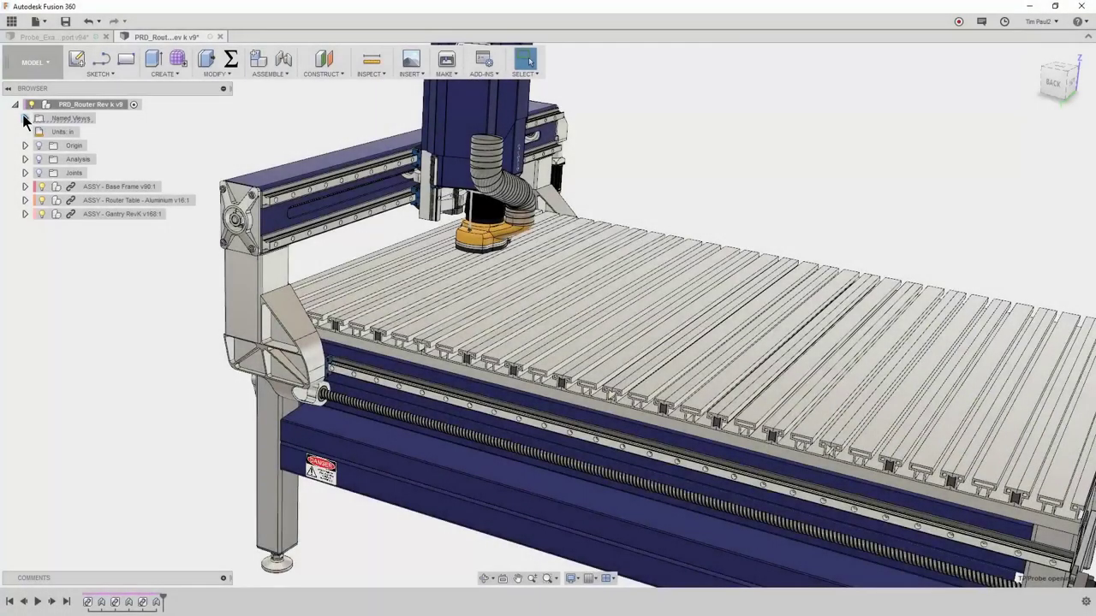
List the saved named views of the PRD_Router design once Fusion 360 has loaded
left_click(25, 118)
Switch to the TP Probe named views, then expand Setups and 1ST OP in the CAM browser
double_click(83, 201)
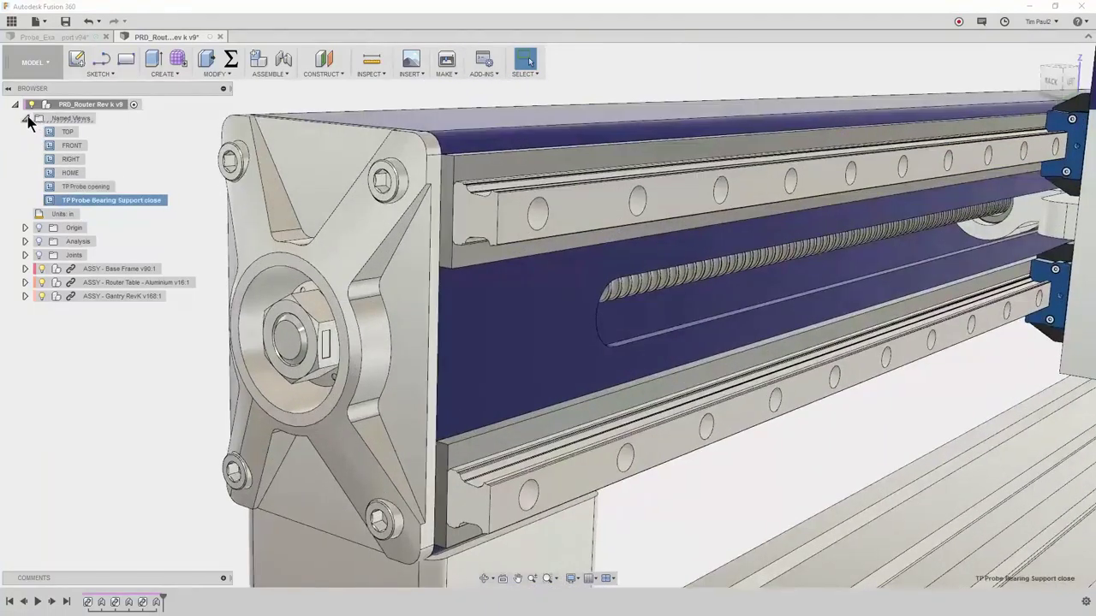
left_click(24, 118)
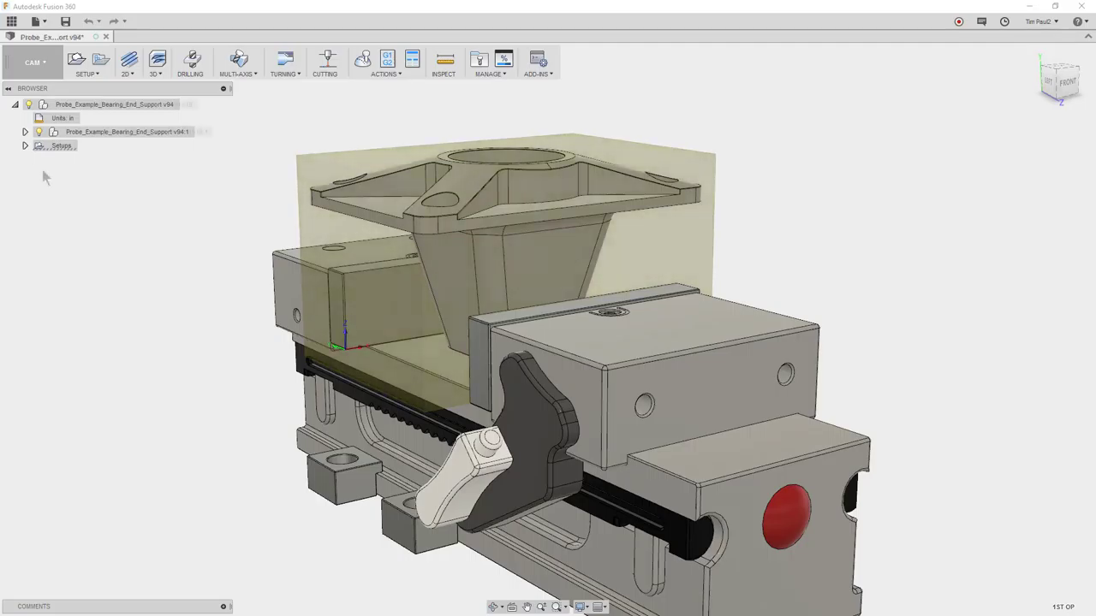
left_click(25, 145)
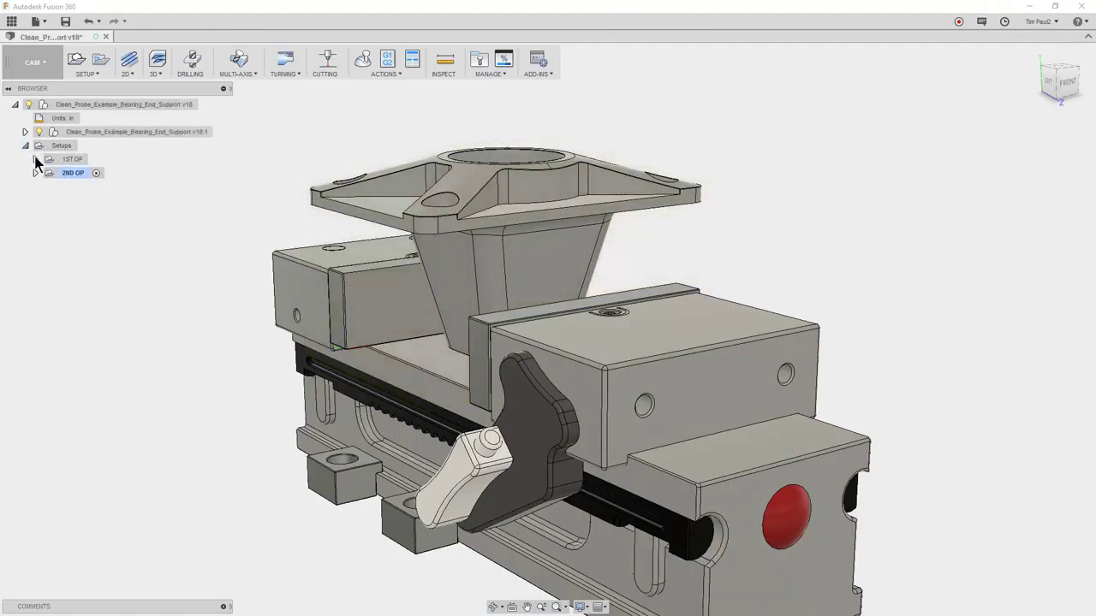
left_click(36, 159)
Open the 1ST OP setup notes and select part of their text
right_click(54, 159)
left_click(83, 331)
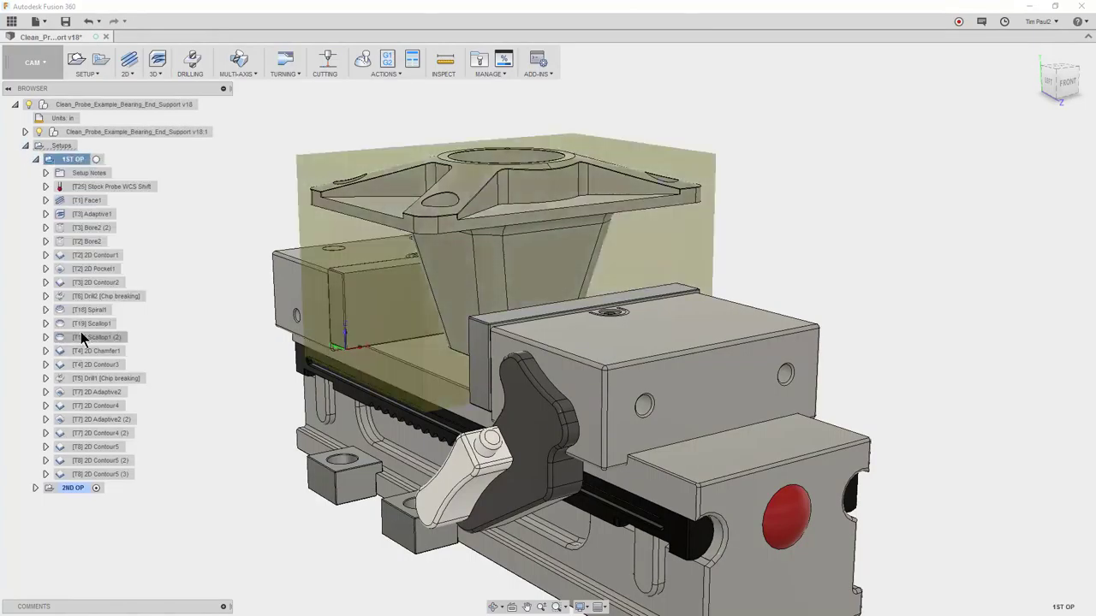
left_click_drag(528, 55, 387, 55)
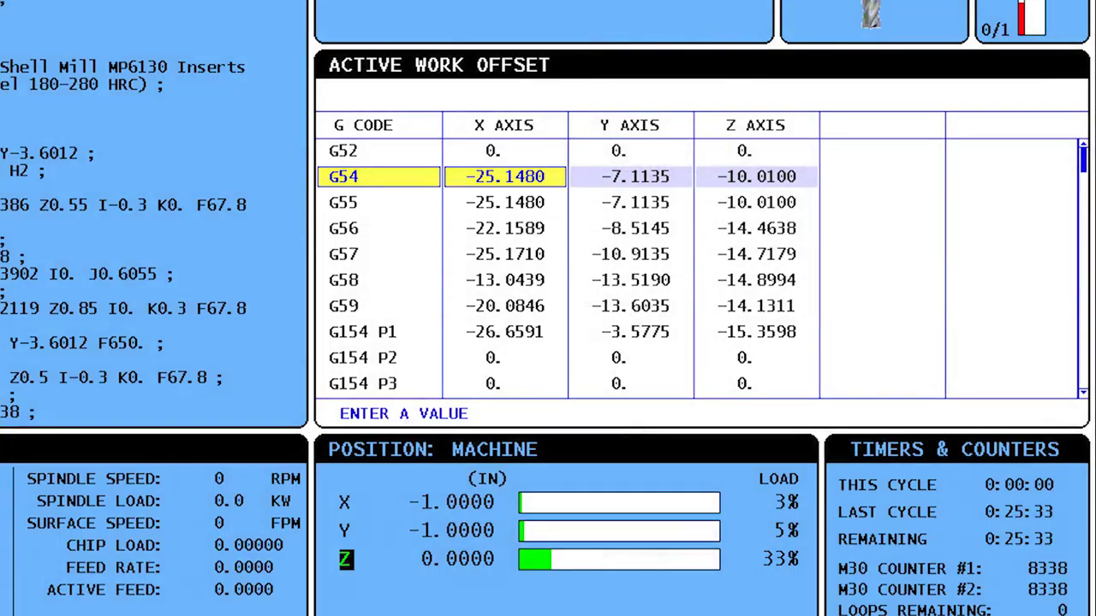
Add -1. to the G55 X work offset, making it -26.1480
key("Down")
type("-1.")
key("Return")
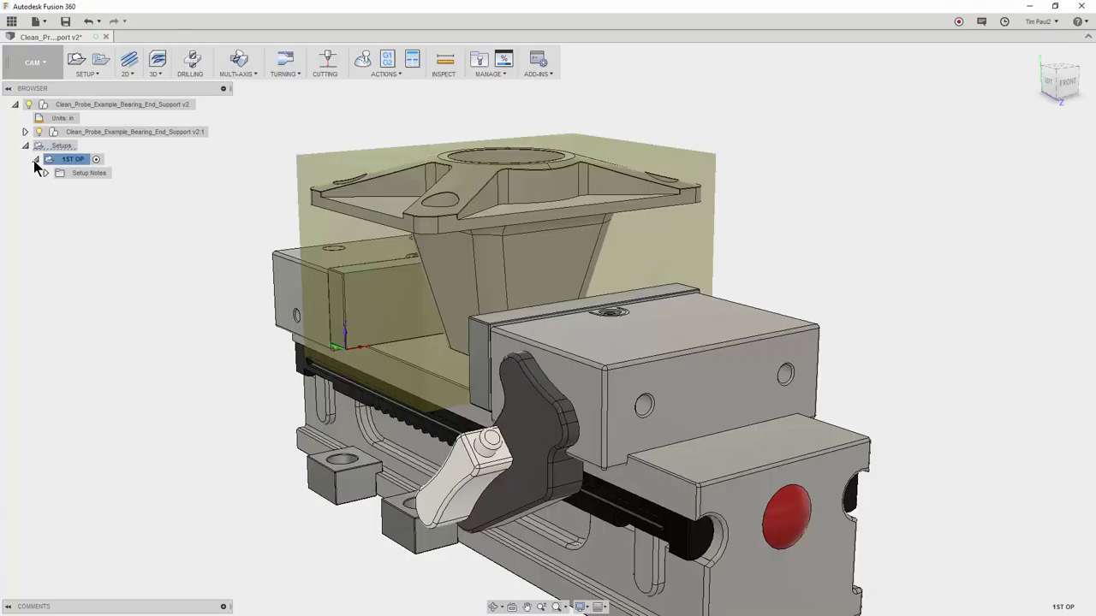
Create a WCS Probe operation using the #25 Ø0.23622" probe tool
left_click(88, 75)
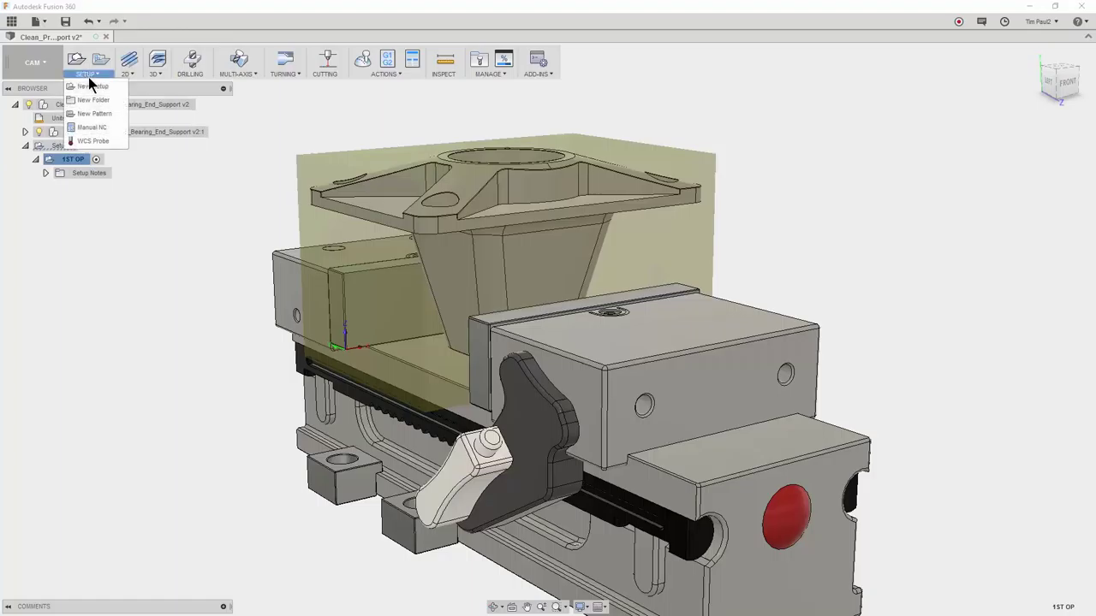
left_click(93, 140)
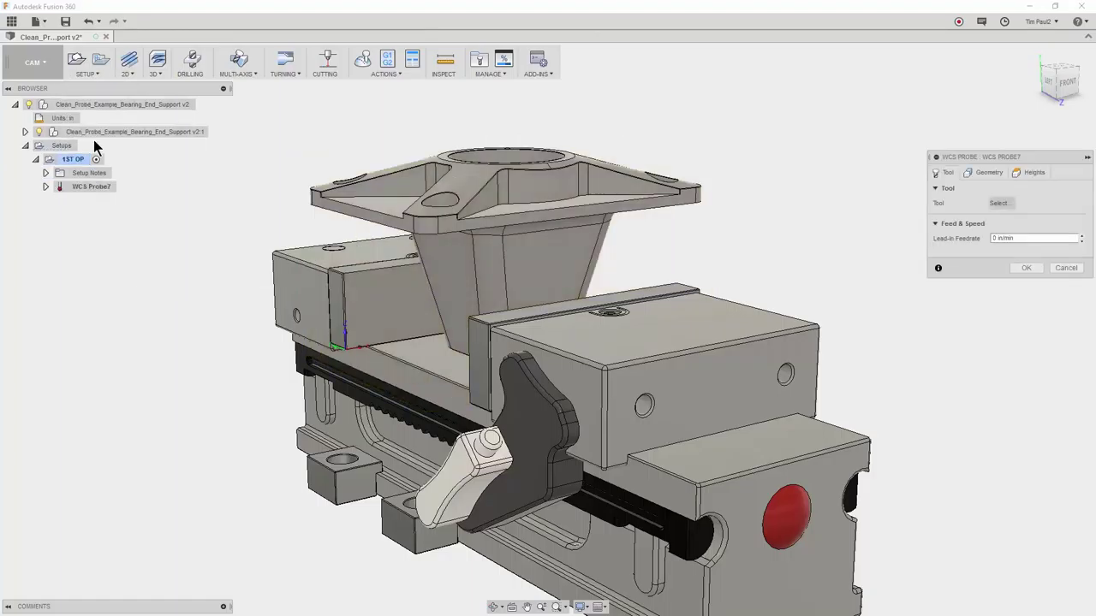
left_click(995, 204)
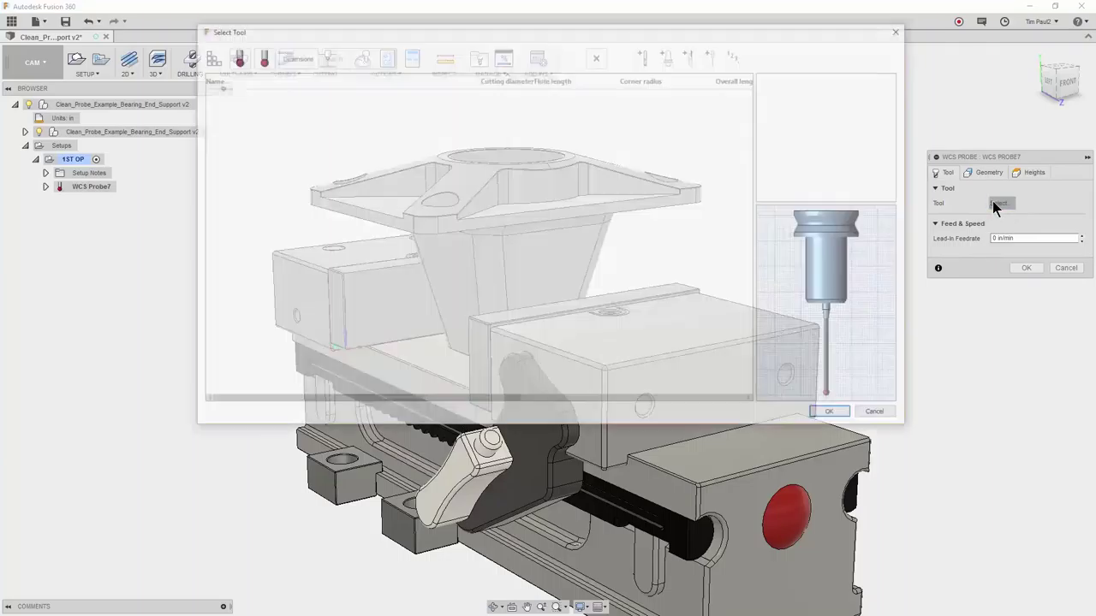
left_click(330, 107)
left_click(834, 414)
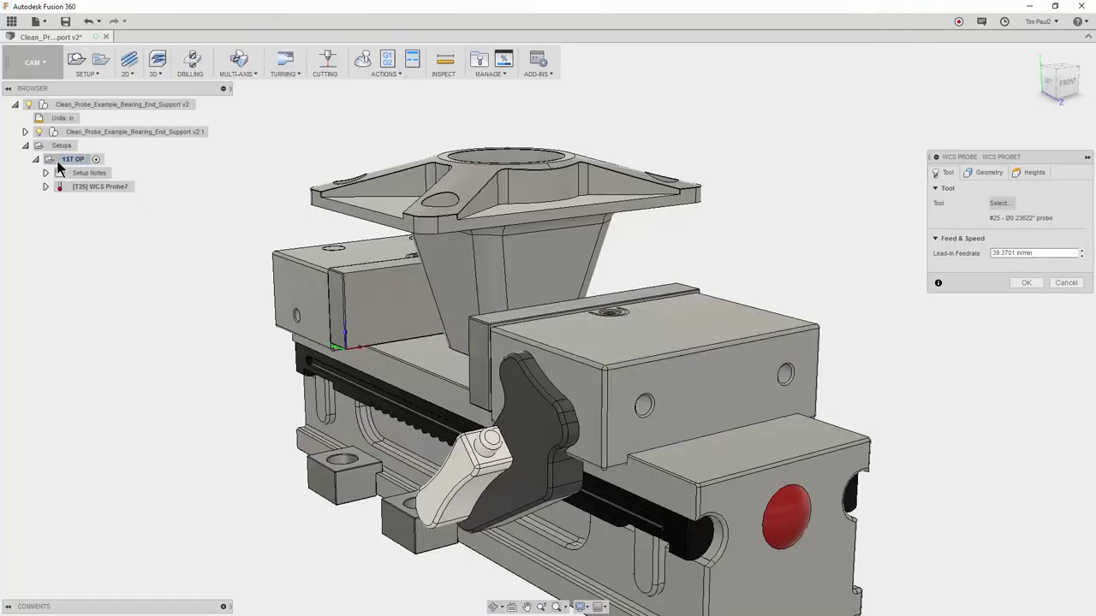
Make the Stock:1 body visible and pick the stock's top face to probe
left_click(25, 132)
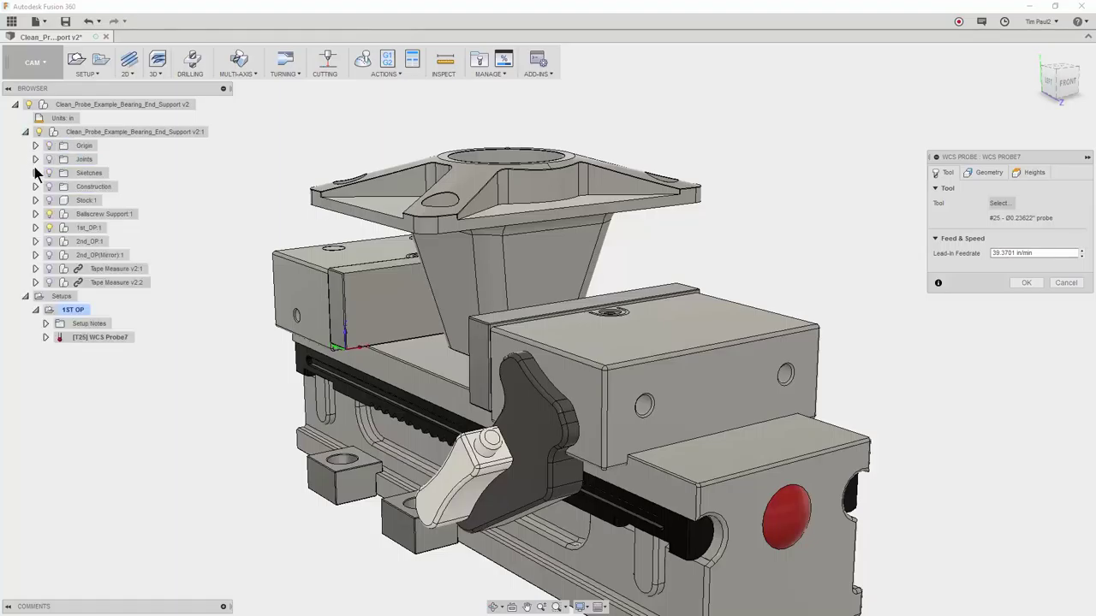
left_click(49, 200)
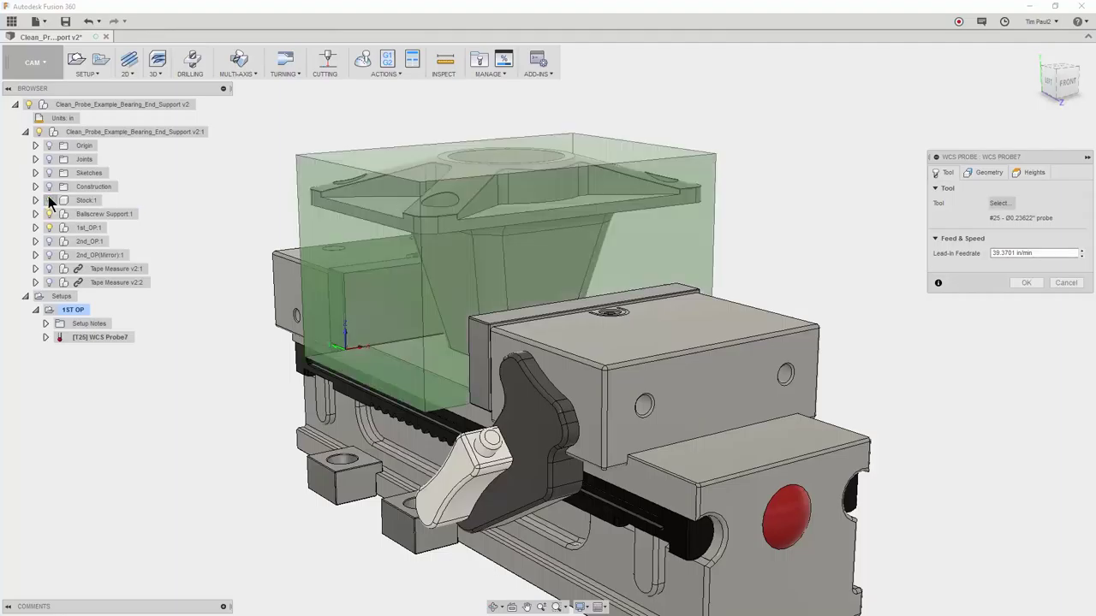
left_click(25, 133)
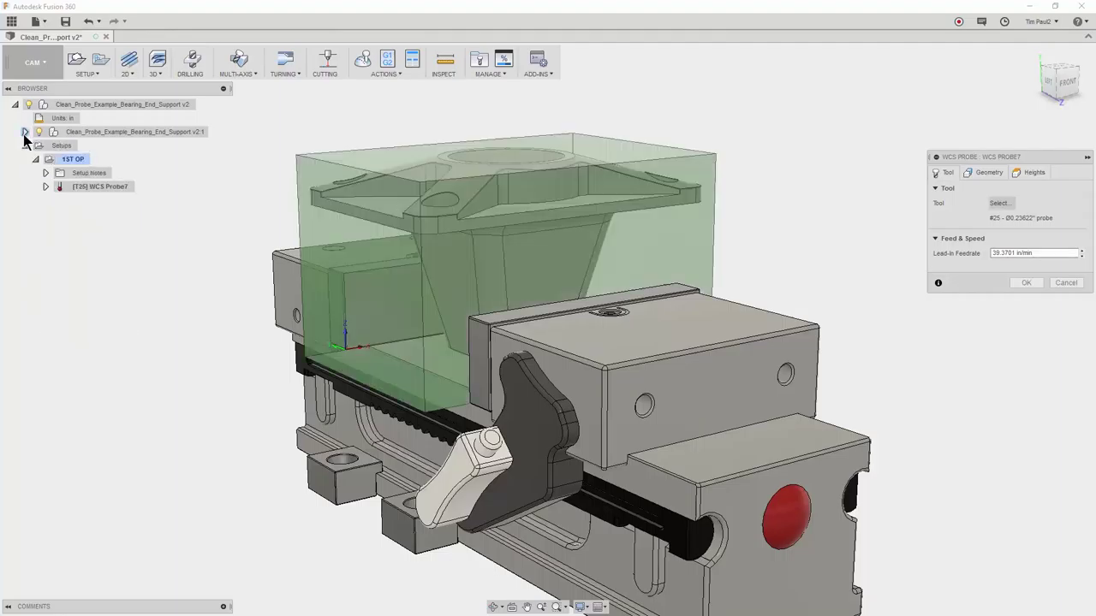
left_click(390, 163)
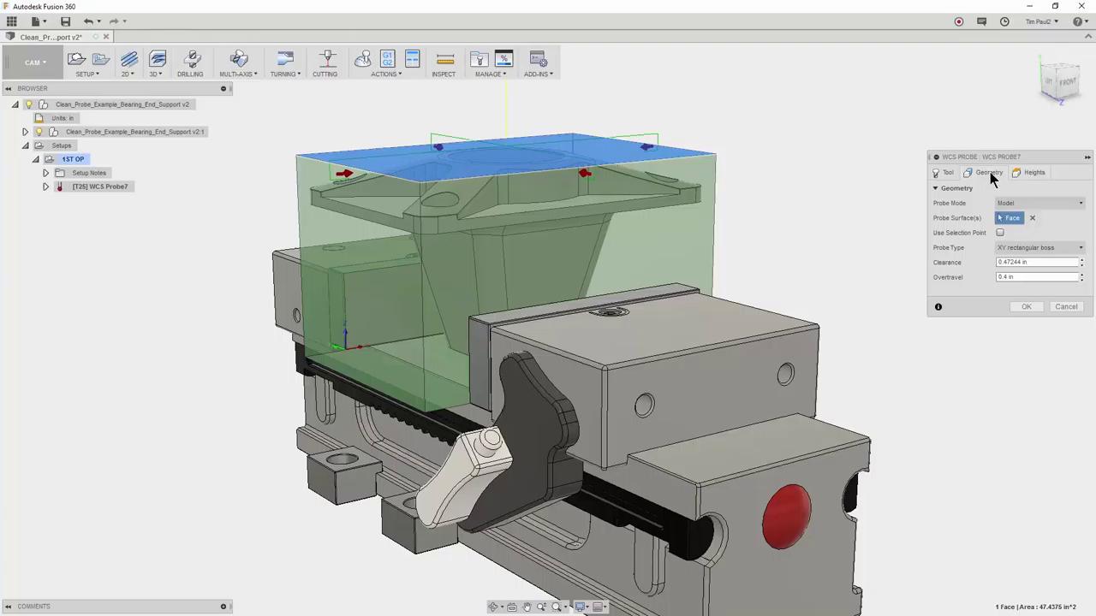
Keep XY rectangular boss as the probe type and set Clearance and Overtravel to 2
left_click(1019, 248)
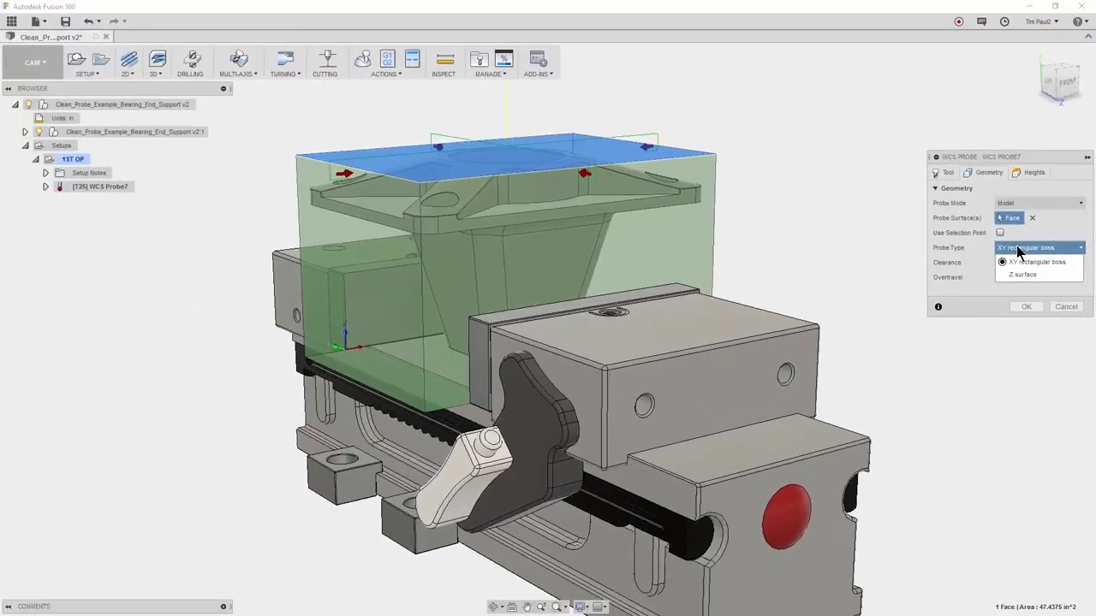
left_click(1018, 248)
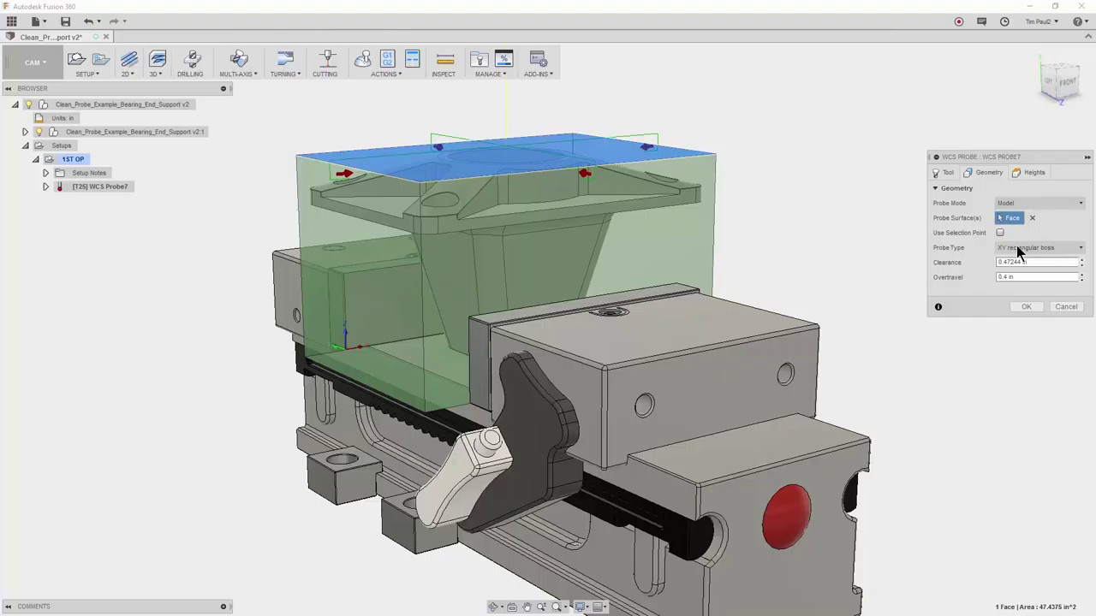
left_click(1025, 262)
left_click_drag(1027, 262, 989, 261)
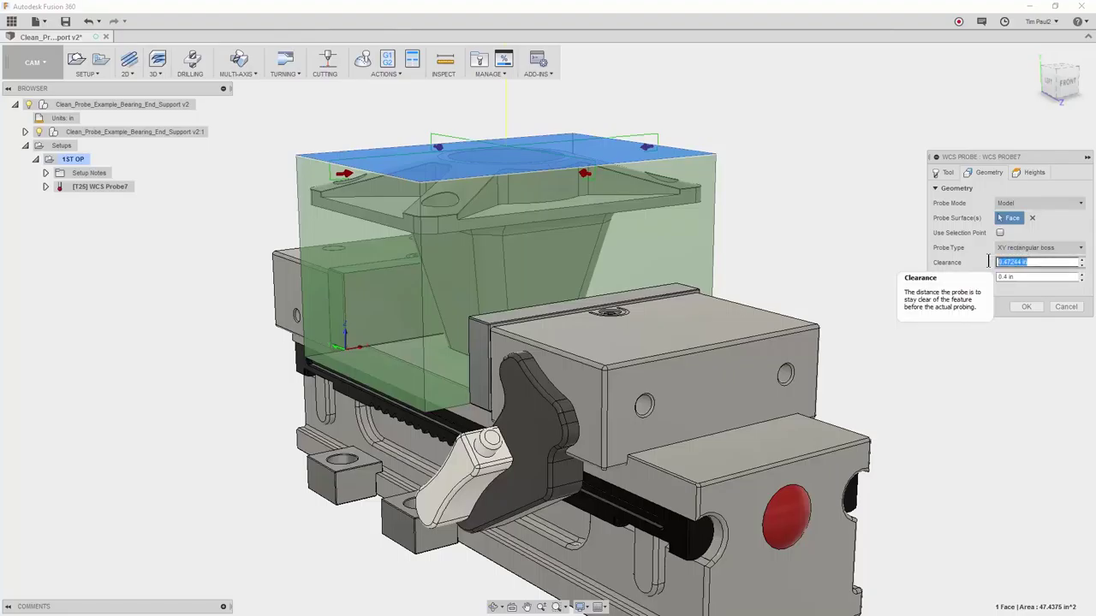
type("2")
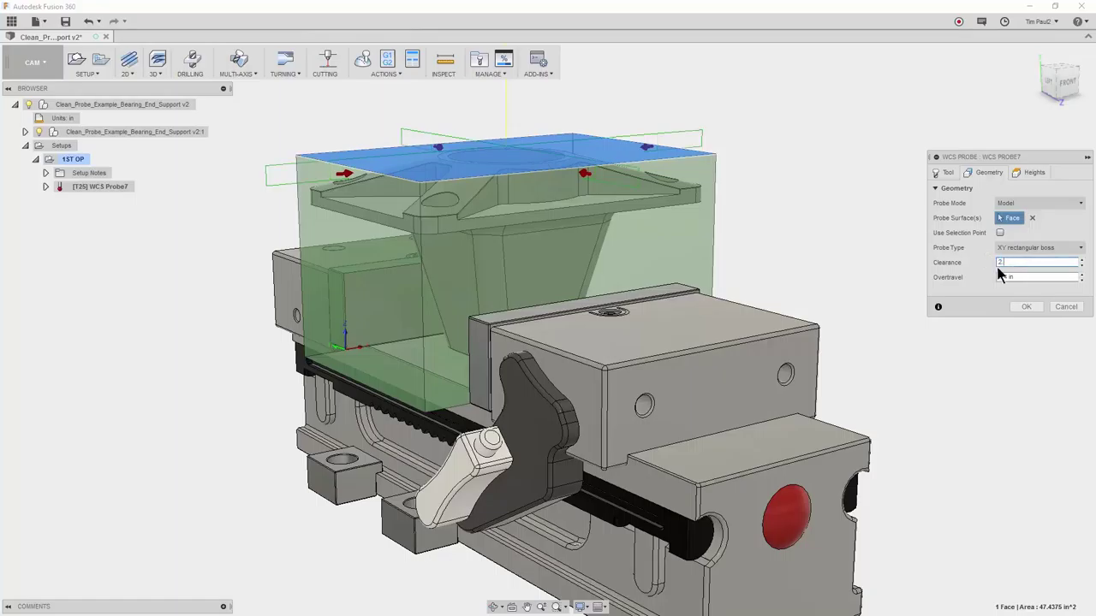
left_click_drag(1017, 276, 978, 277)
type("2")
Accept WCS Probe7, then play its simulation and close it
left_click(1017, 309)
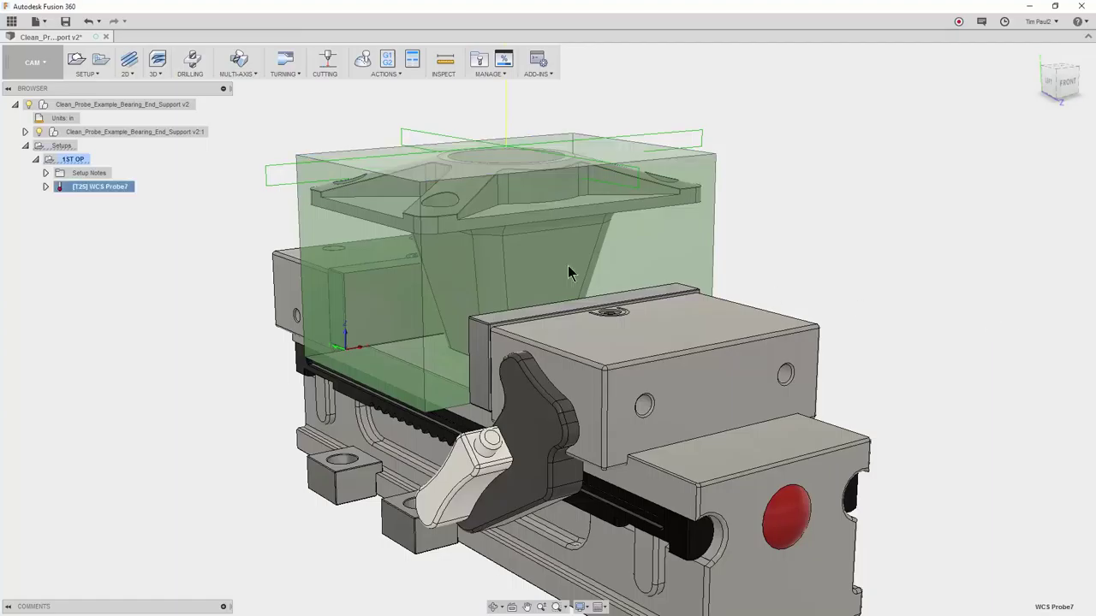
right_click(115, 186)
left_click(128, 222)
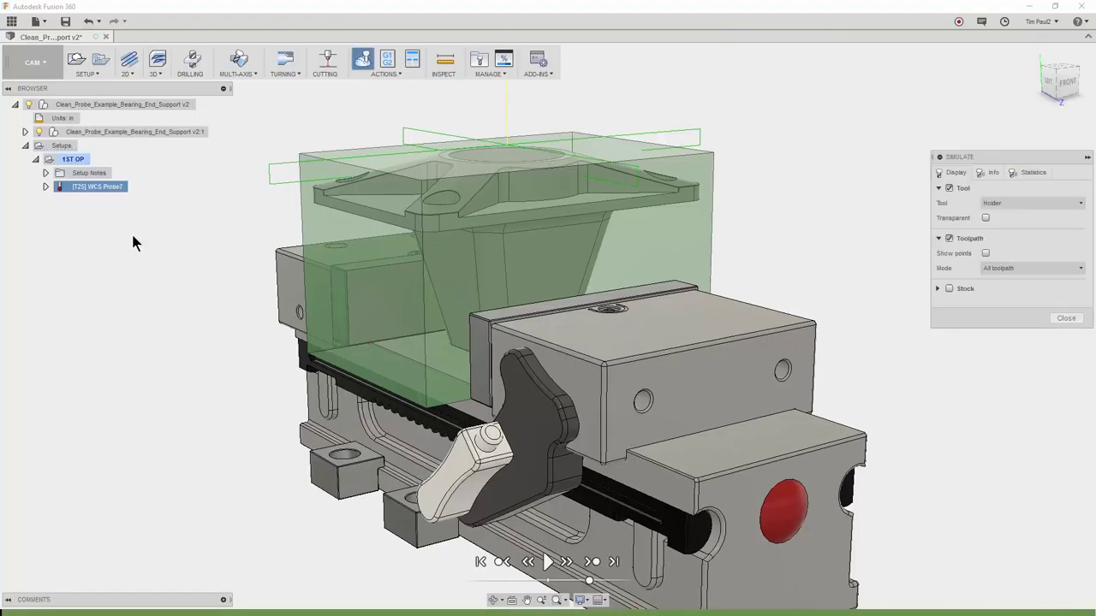
left_click(548, 563)
left_click(1065, 319)
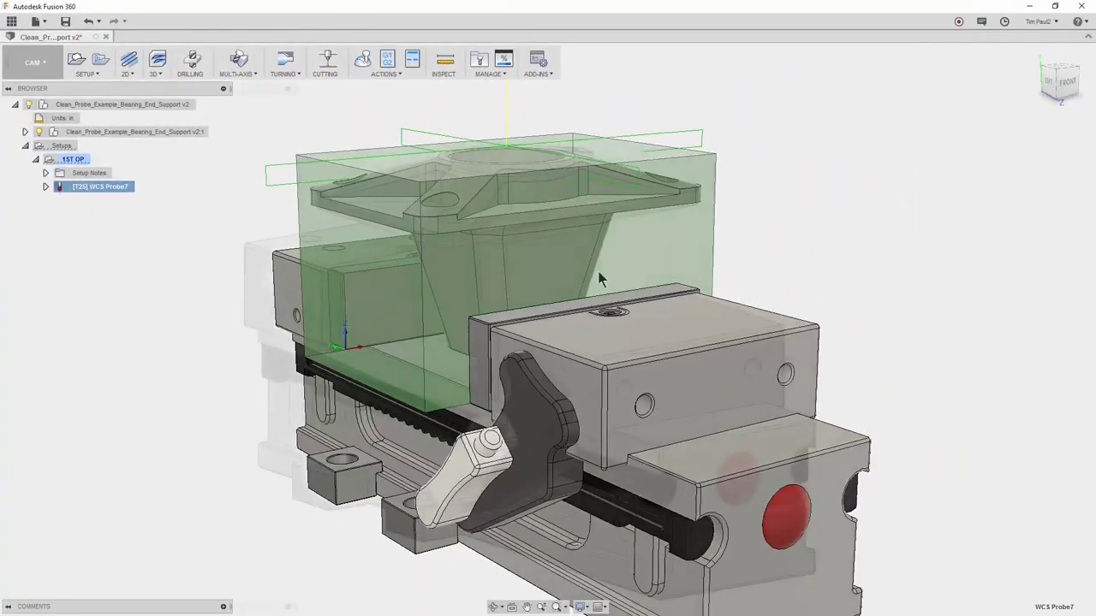
Start another WCS Probe operation with the #25 probe tool
right_click(69, 216)
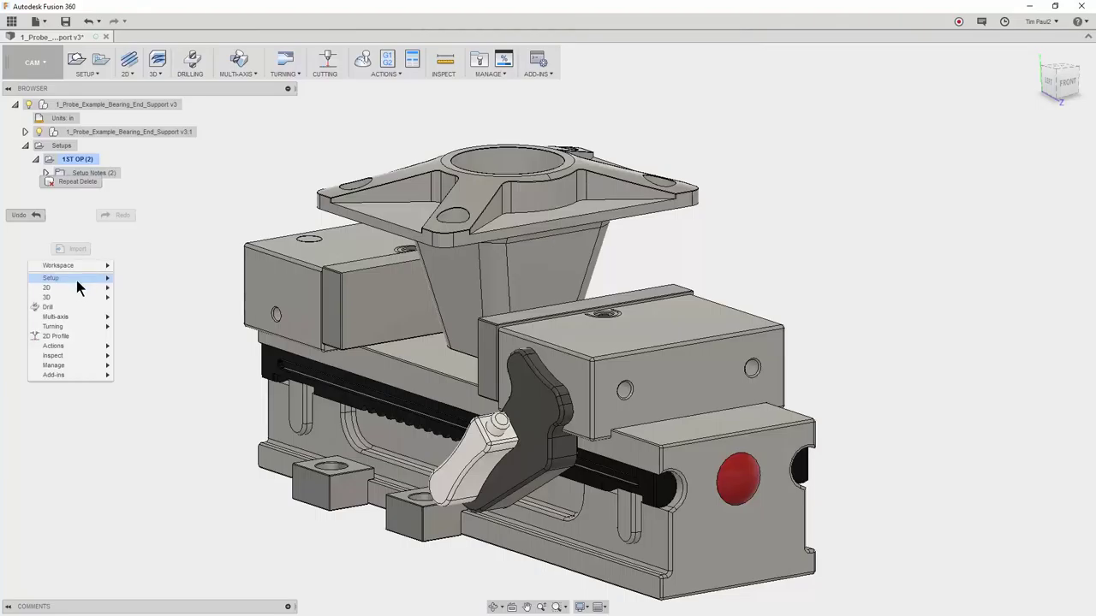
left_click(133, 314)
left_click(998, 204)
left_click(293, 106)
left_click(690, 414)
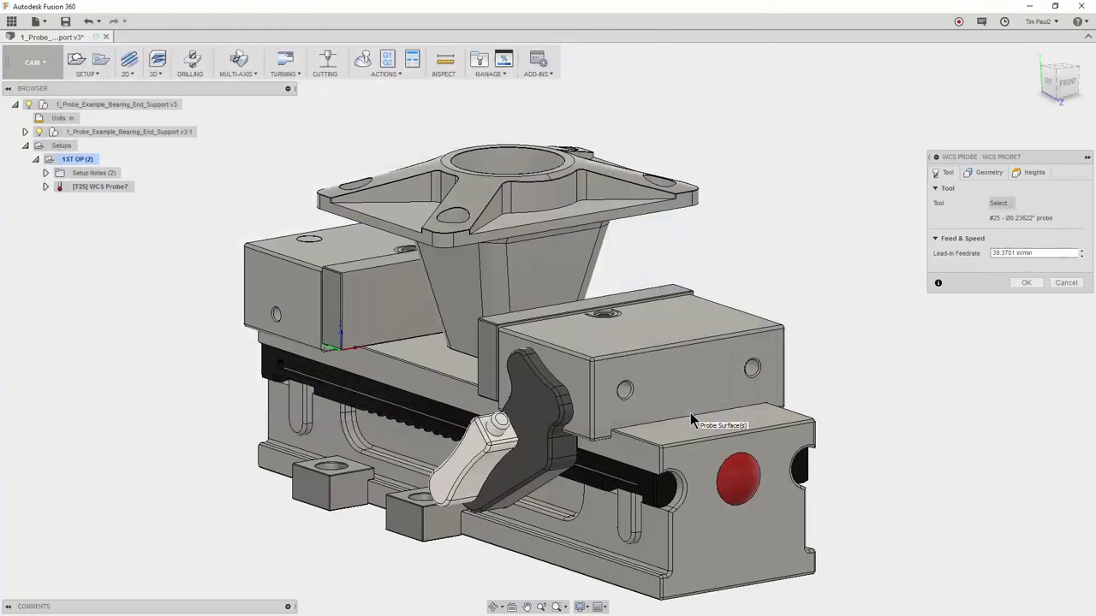
Set Probe Mode to Stock on the top face, Clearance 2, Overtravel 2, and accept
left_click(988, 172)
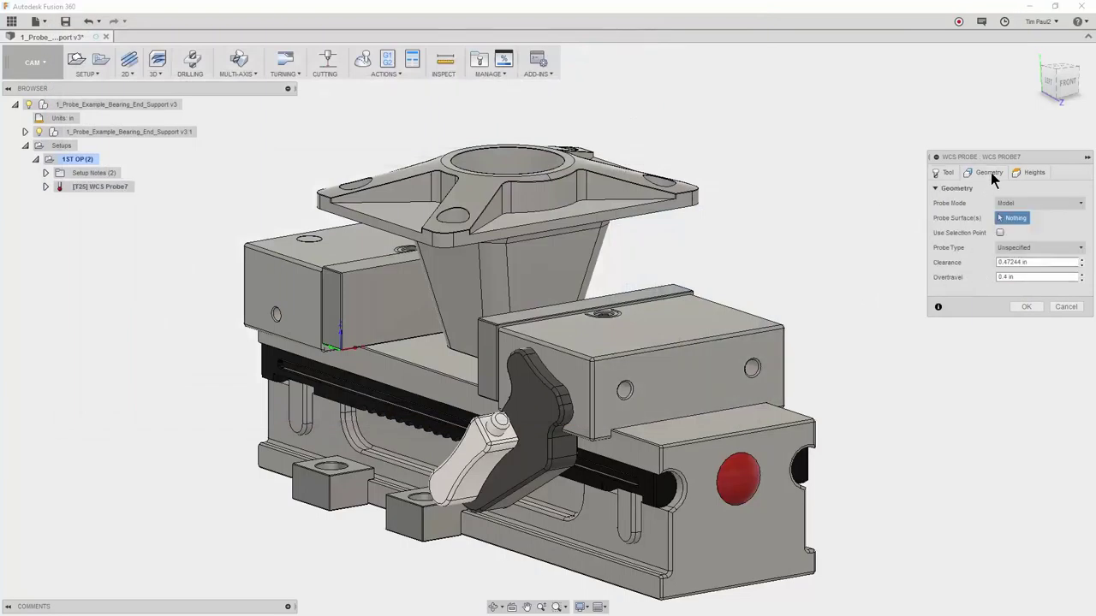
left_click(1034, 207)
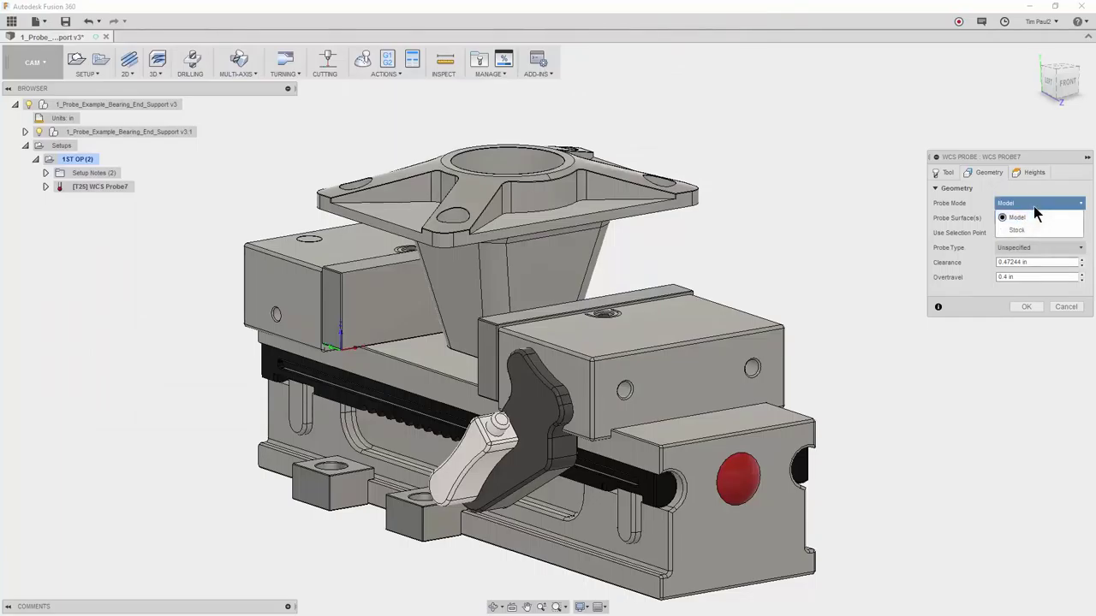
left_click(1036, 230)
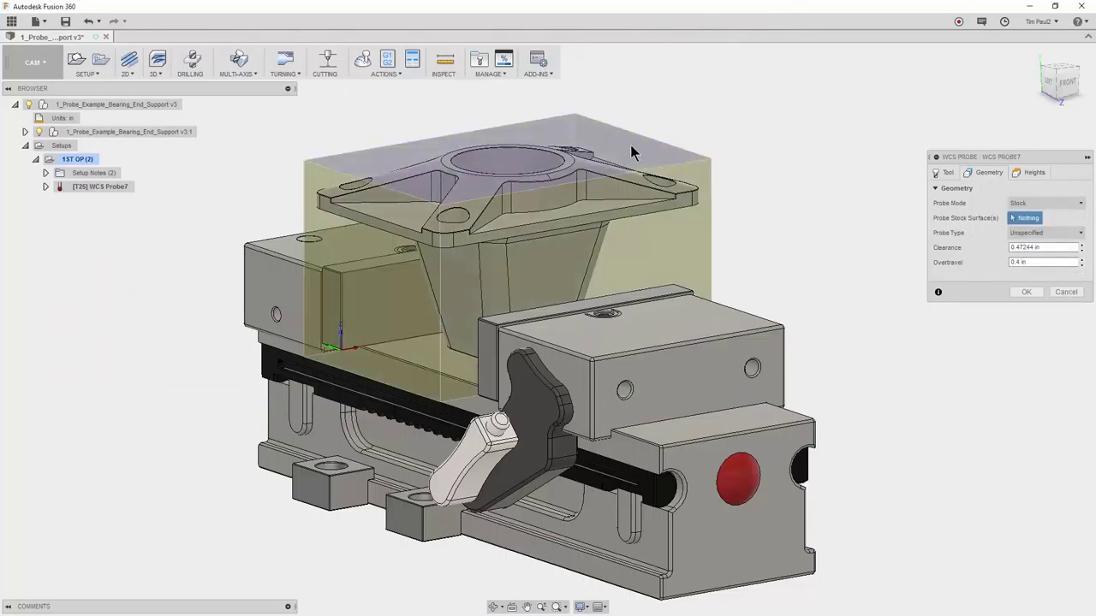
left_click(630, 145)
double_click(1008, 248)
type("2")
key("Tab")
type("2")
left_click(1024, 292)
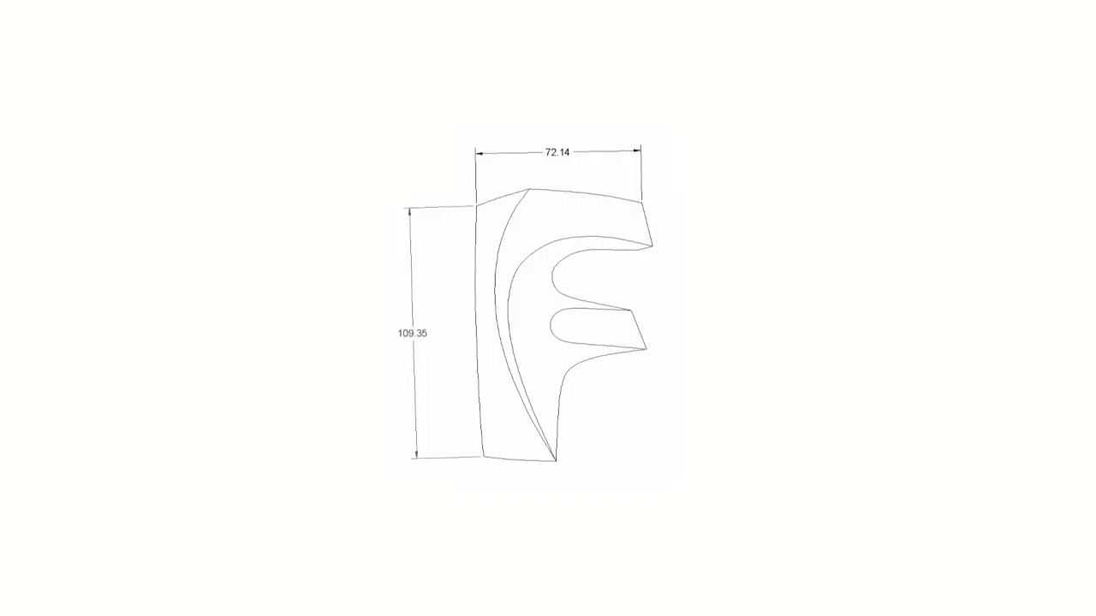